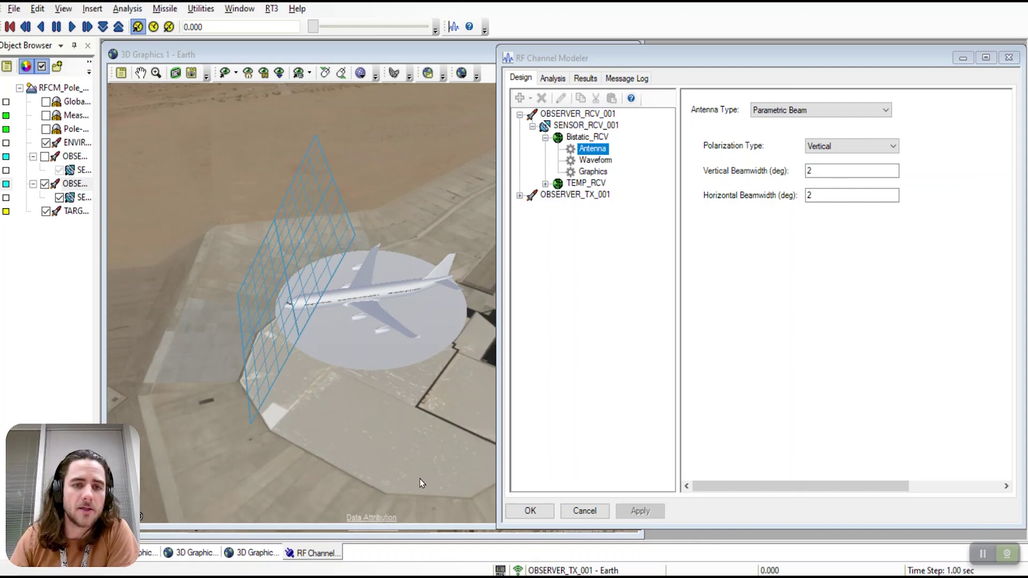
- Examine the aircraft model in 3D Graphics 1 and the dish antenna with its beam in 3D Graphics 2
{"action": "left_click_drag", "start_coordinate": [370, 332], "coordinate": [380, 336]}
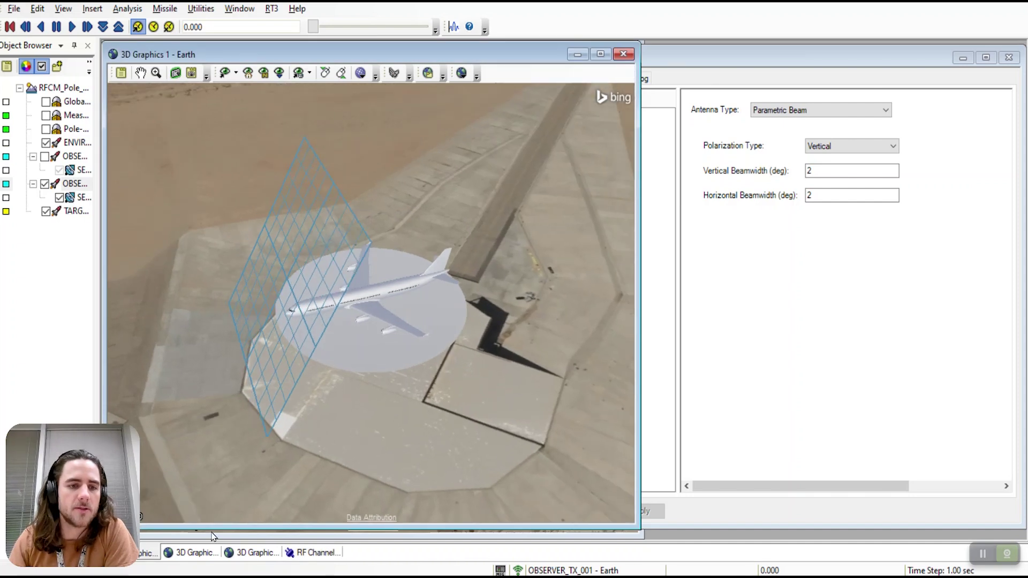
{"action": "left_click", "coordinate": [198, 552]}
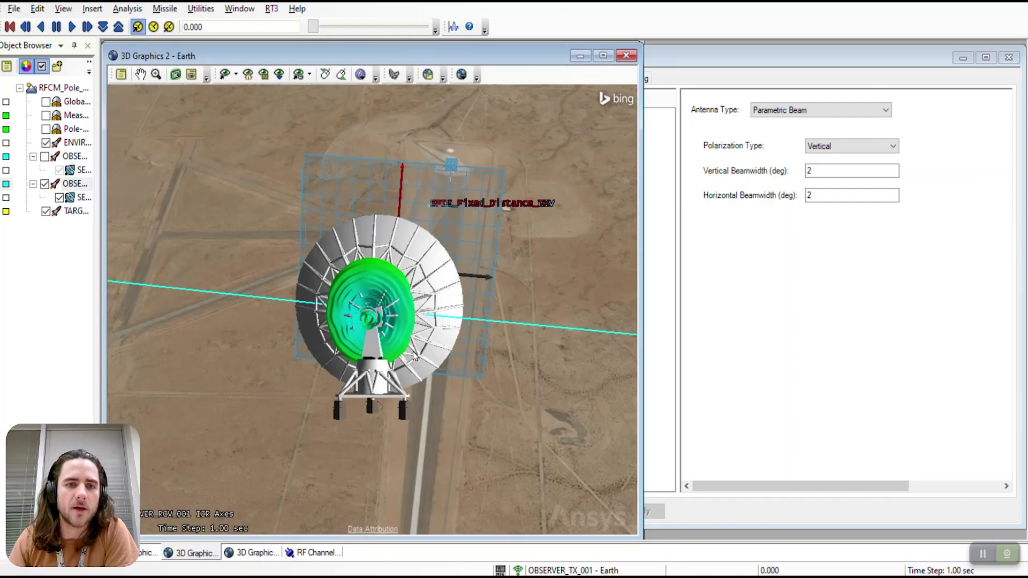
{"action": "mouse_move", "coordinate": [413, 351]}
{"action": "left_mouse_down"}
{"action": "mouse_move", "coordinate": [401, 351]}
{"action": "mouse_move", "coordinate": [409, 334]}
{"action": "left_mouse_up"}
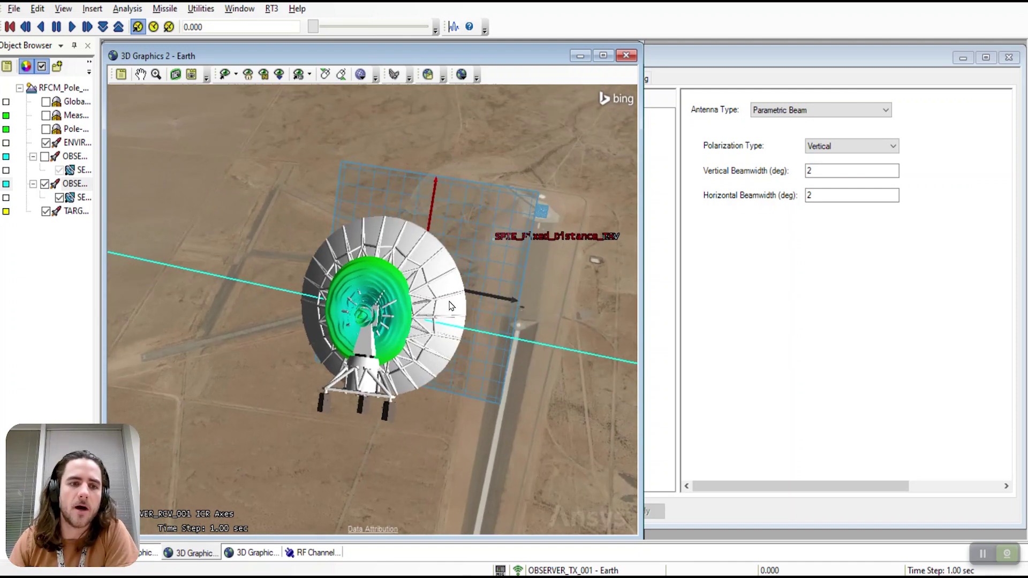
{"action": "left_click_drag", "start_coordinate": [450, 302], "coordinate": [449, 305]}
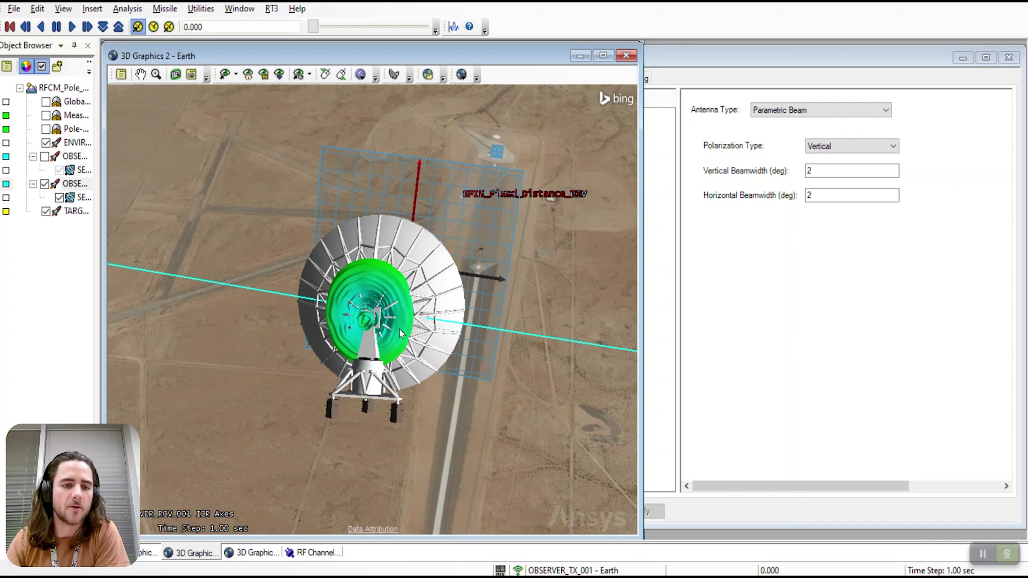
- Play the scenario animation in 3D Graphics 3 to watch the observer circle the site, then pause and reset it
{"action": "left_click", "coordinate": [256, 553]}
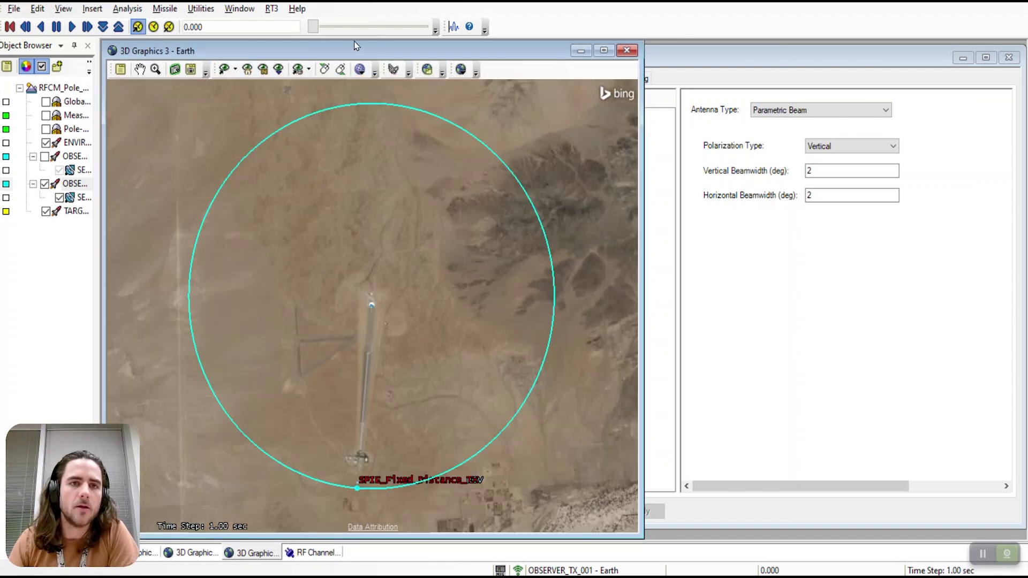
{"action": "left_click", "coordinate": [72, 27]}
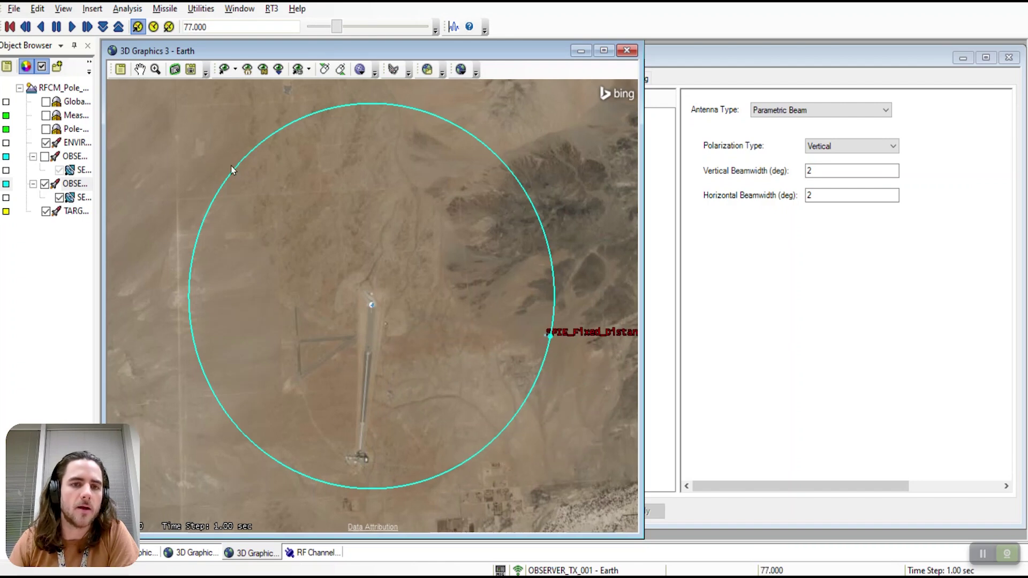
{"action": "left_click", "coordinate": [57, 27]}
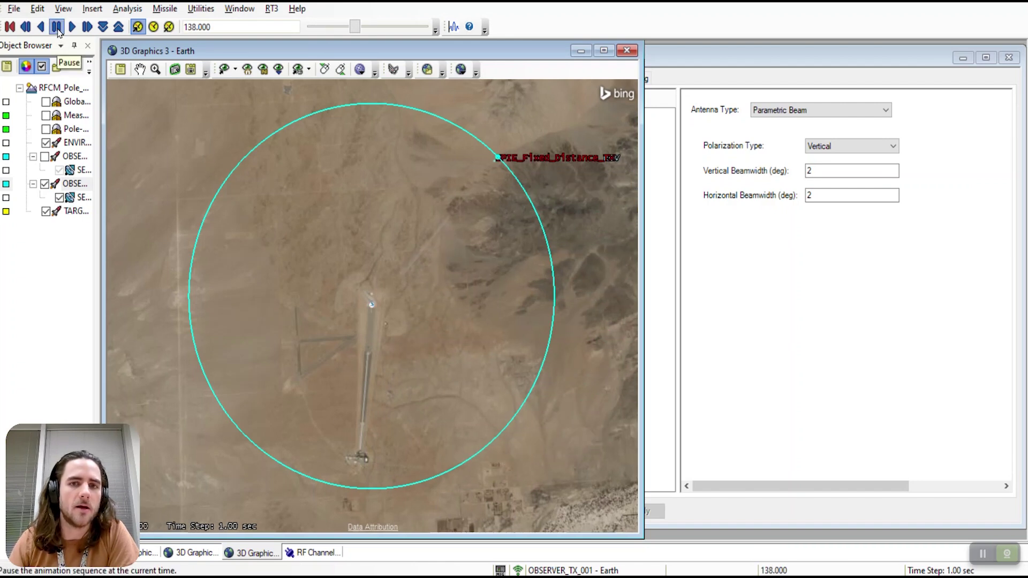
{"action": "left_click", "coordinate": [10, 28]}
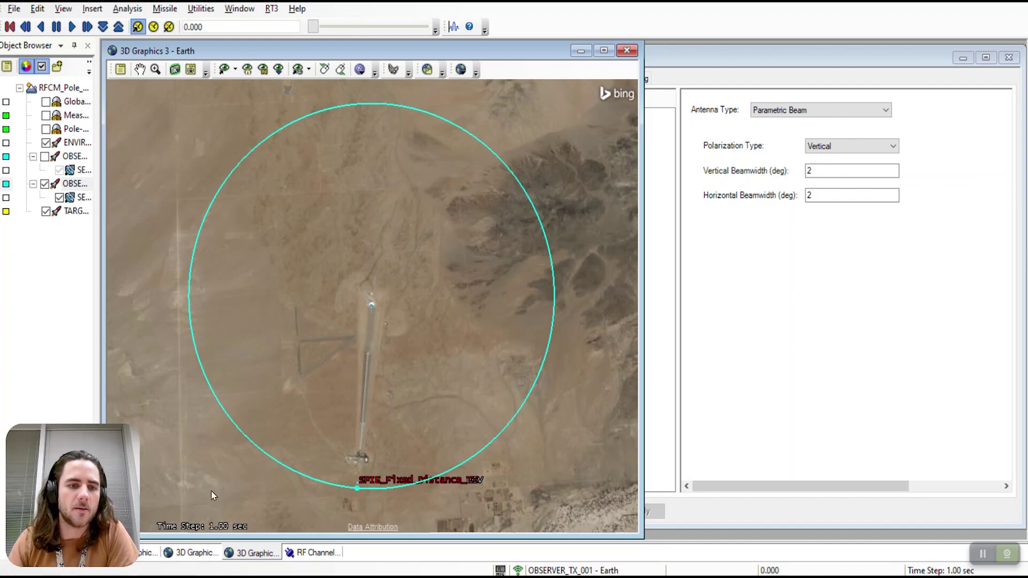
- Bring up the aircraft view beside RF Channel Modeler and review the Bistatic_RCV antenna and graphics settings
{"action": "left_click", "coordinate": [158, 554]}
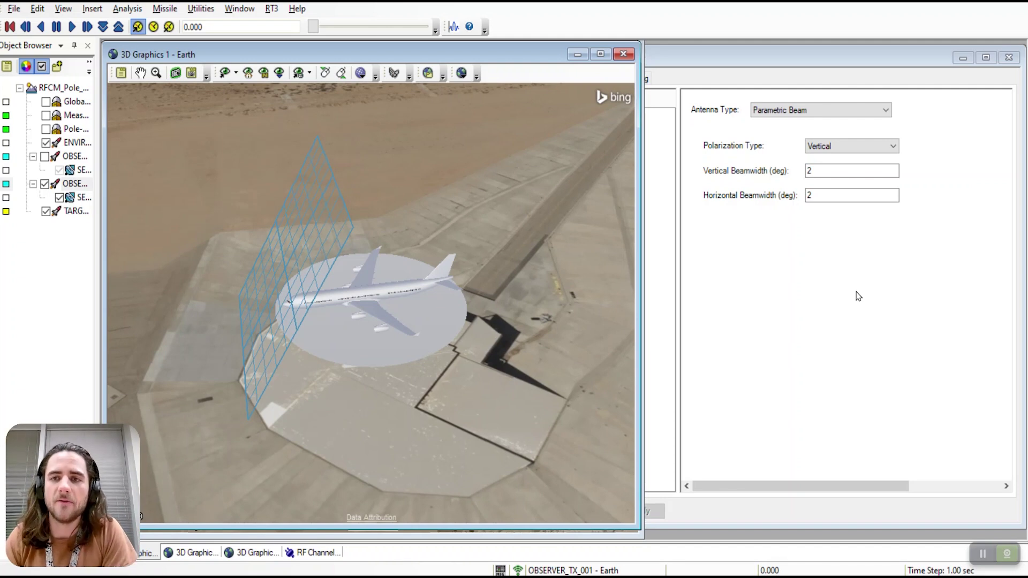
{"action": "left_click", "coordinate": [856, 293]}
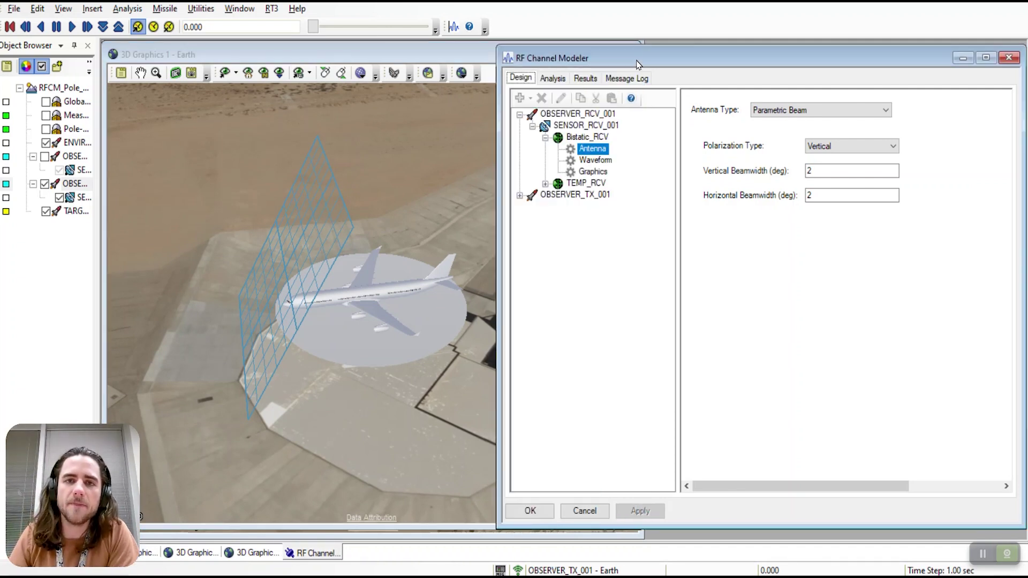
{"action": "left_click_drag", "start_coordinate": [637, 61], "coordinate": [627, 63]}
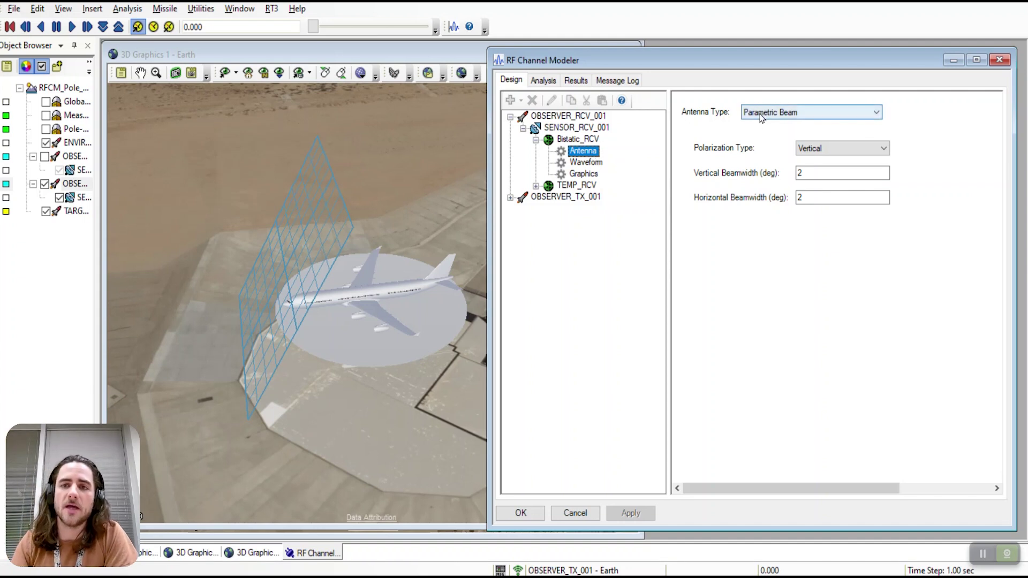
{"action": "left_click", "coordinate": [584, 174]}
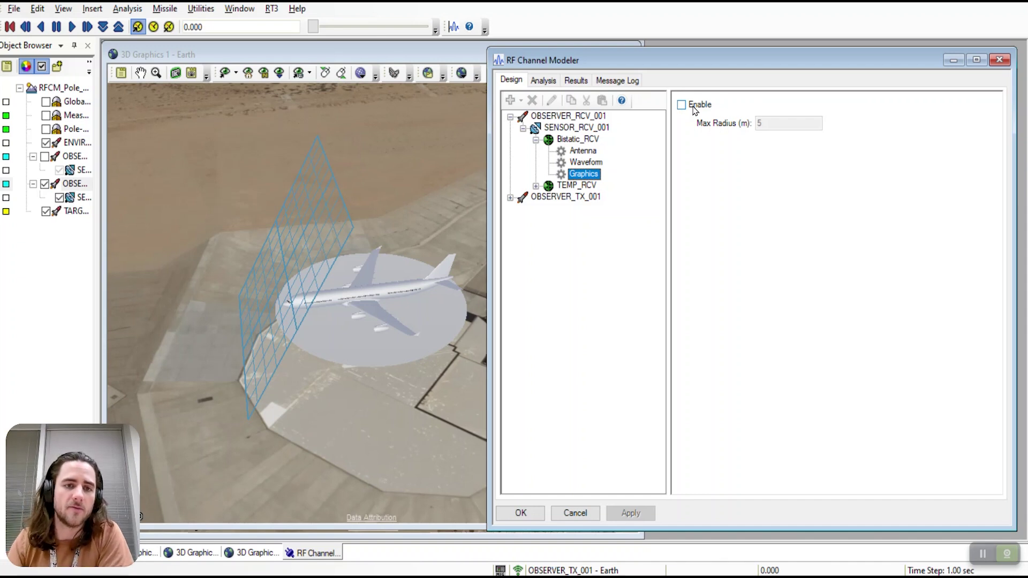
- Enable the grid in the imaging data product graphics of the RFCM_Training analysis and apply it
{"action": "left_click", "coordinate": [542, 81]}
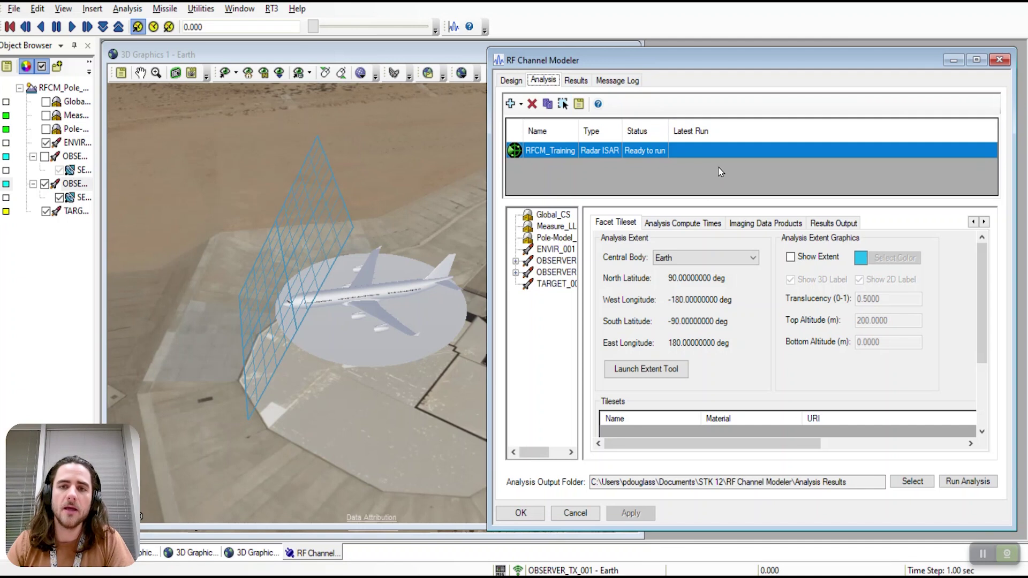
{"action": "left_click", "coordinate": [764, 230]}
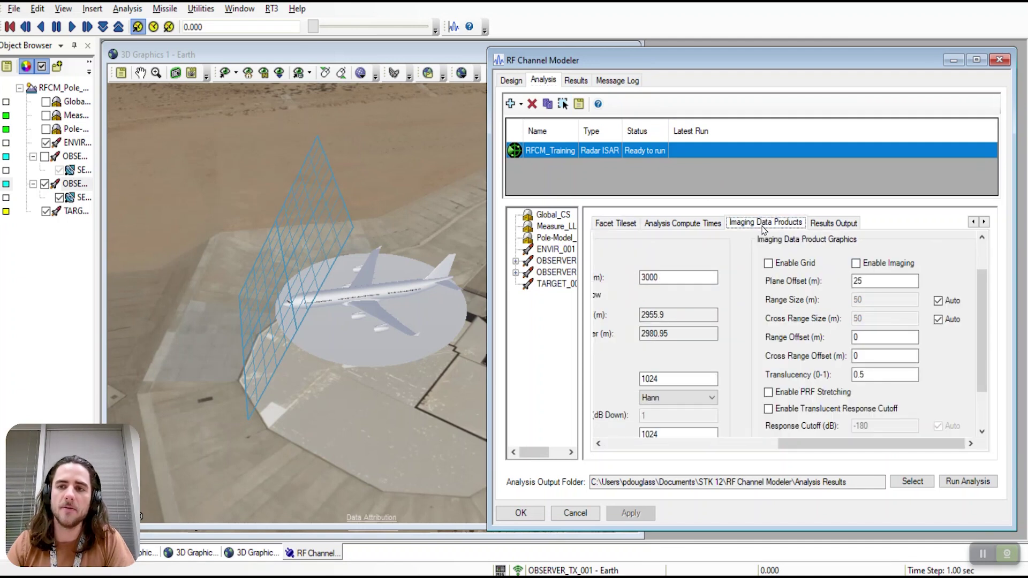
{"action": "left_click", "coordinate": [788, 265]}
{"action": "left_click", "coordinate": [622, 514]}
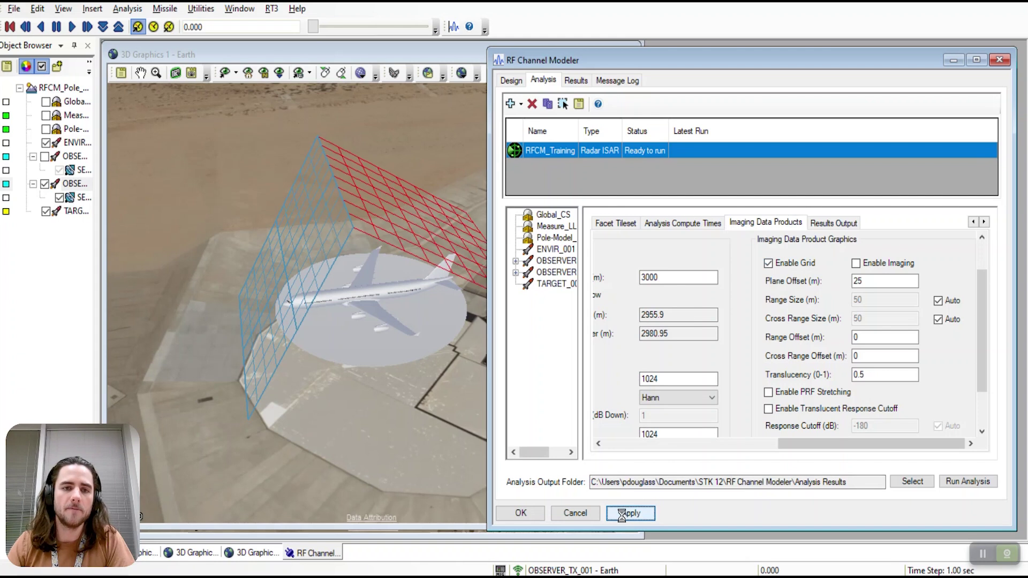
- Examine the red imaging grid's placement relative to the aircraft and the blue grid in 3D Graphics 1
{"action": "left_click", "coordinate": [474, 374]}
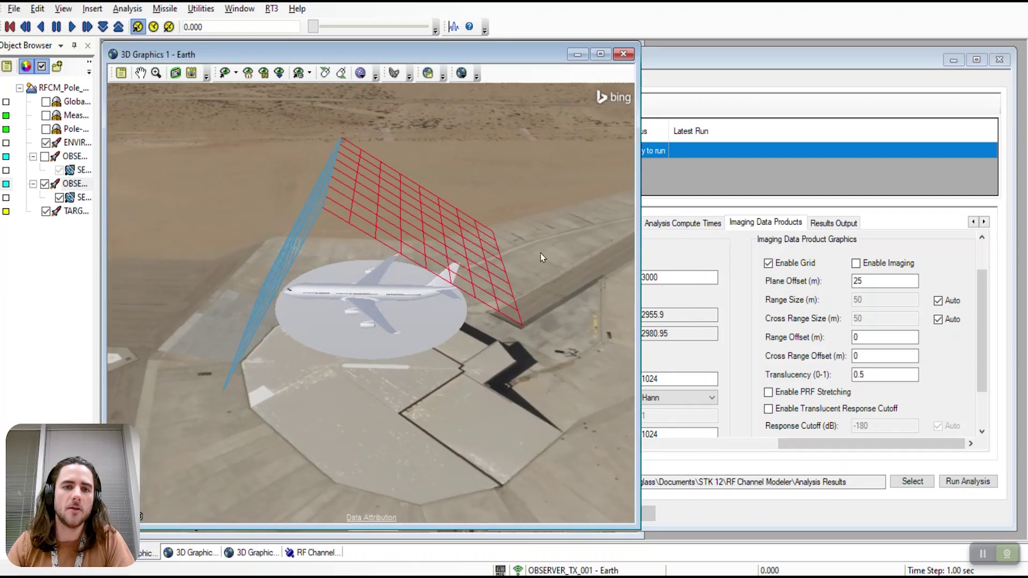
{"action": "left_click_drag", "start_coordinate": [309, 237], "coordinate": [322, 217]}
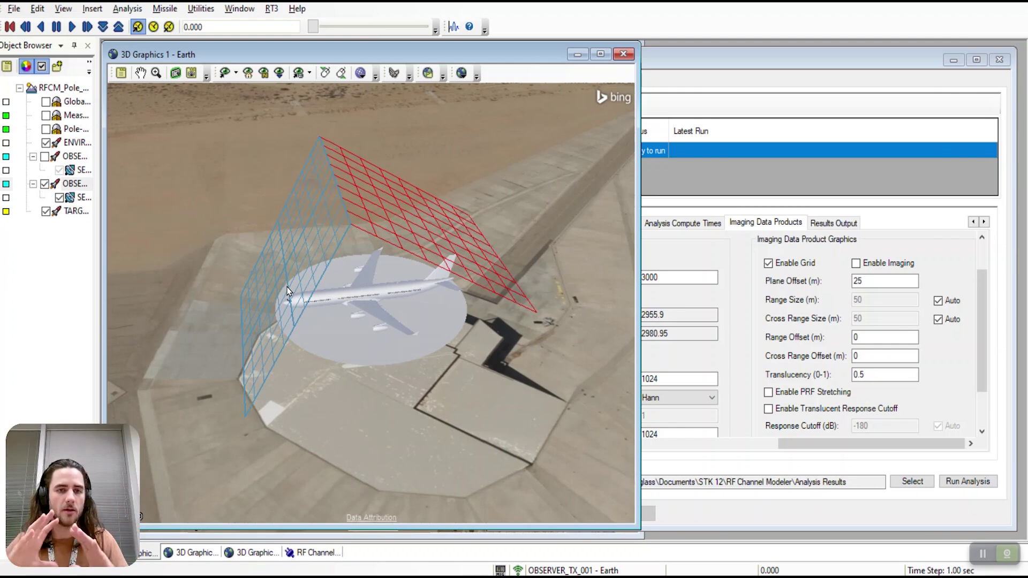
{"action": "left_click_drag", "start_coordinate": [287, 292], "coordinate": [331, 272]}
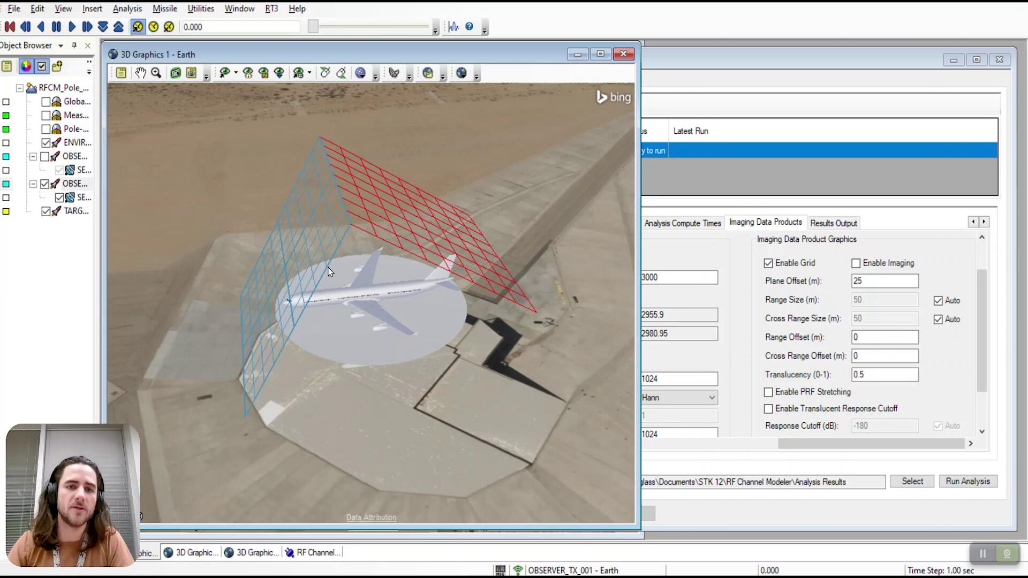
{"action": "left_click_drag", "start_coordinate": [384, 249], "coordinate": [362, 210]}
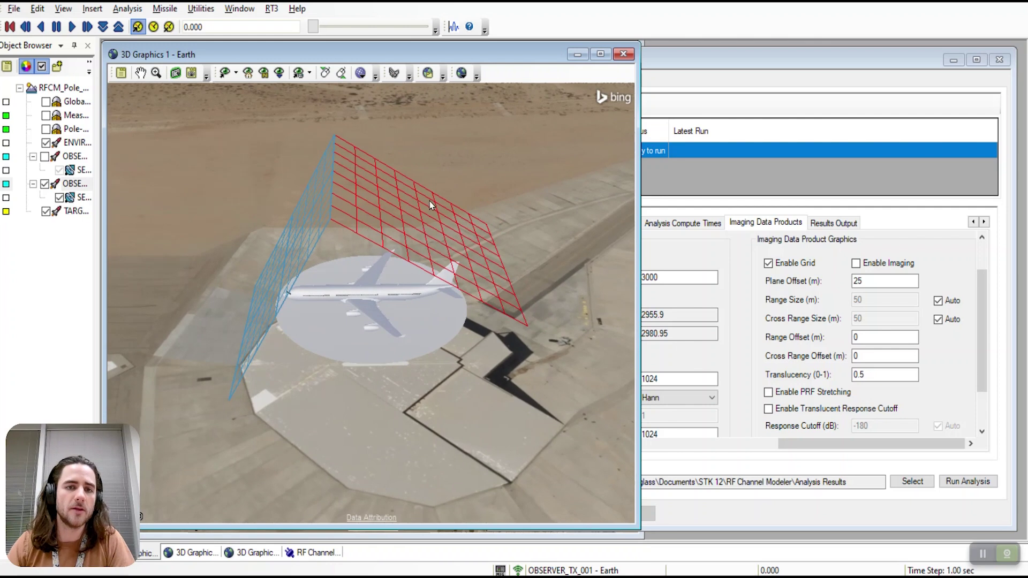
{"action": "left_click_drag", "start_coordinate": [430, 201], "coordinate": [427, 207]}
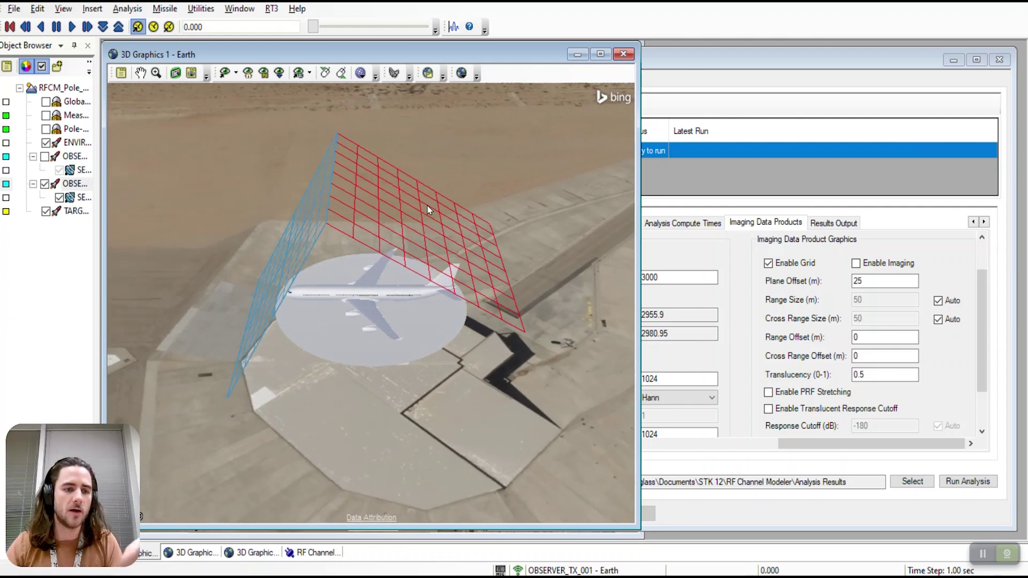
- Enable imaging for the RFCM_Training analysis, apply it, and view the radar image above the aircraft
{"action": "left_click", "coordinate": [904, 268]}
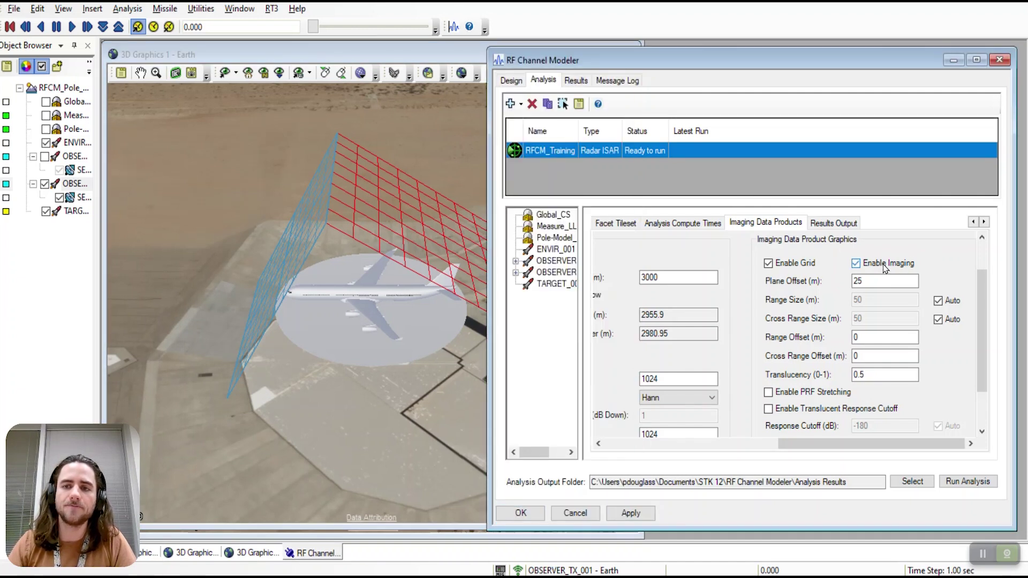
{"action": "left_click", "coordinate": [631, 513]}
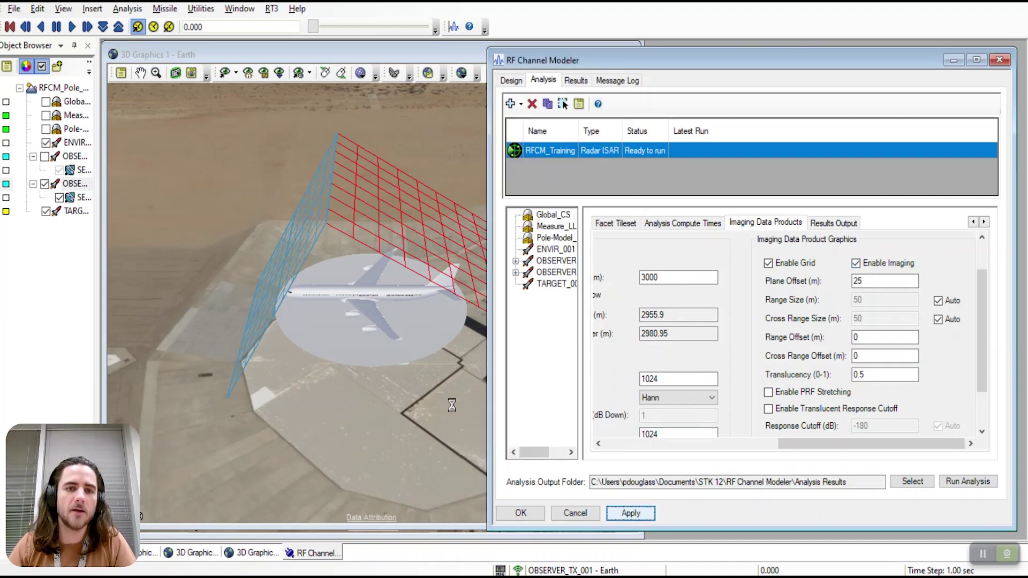
{"action": "left_click_drag", "start_coordinate": [452, 406], "coordinate": [287, 384]}
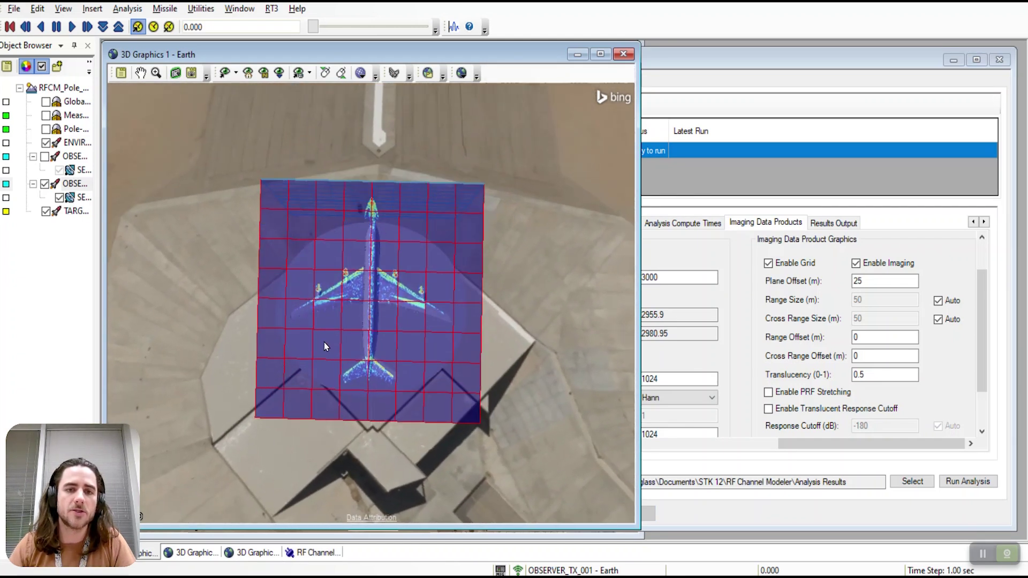
{"action": "left_click_drag", "start_coordinate": [323, 343], "coordinate": [402, 290]}
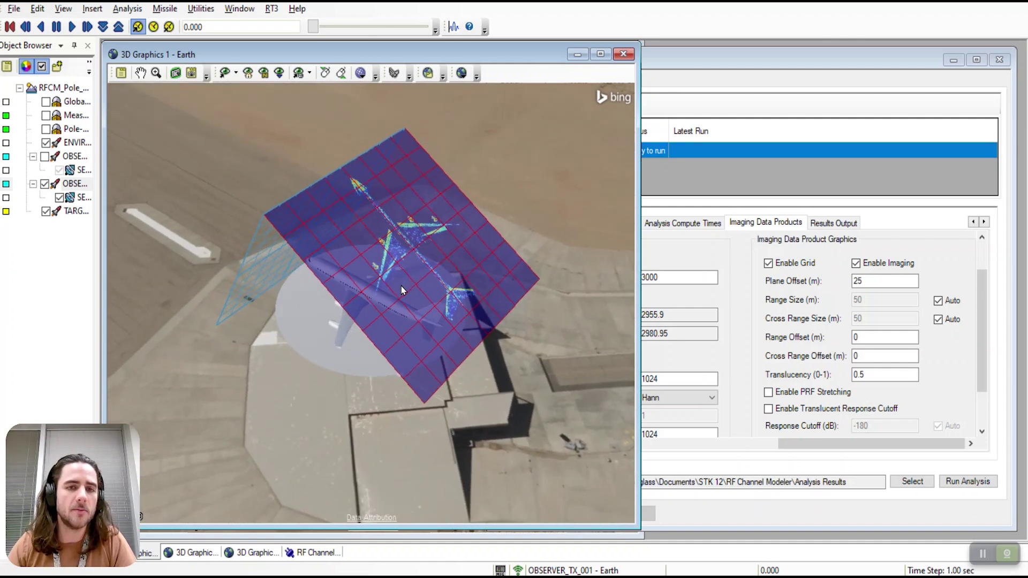
- Enable PRF stretching and the translucent response cutoff in the imaging data product graphics
{"action": "left_click", "coordinate": [964, 370]}
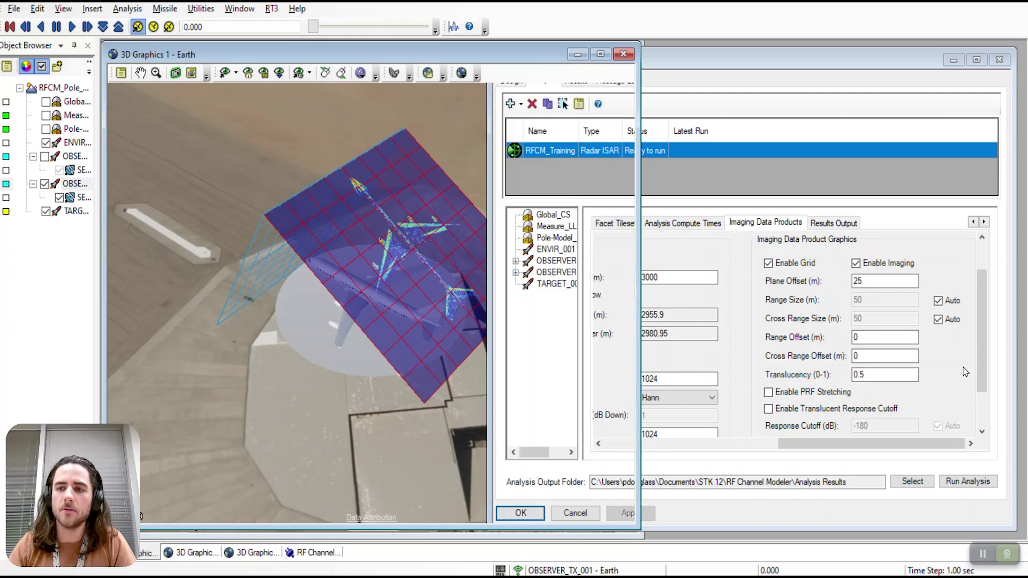
{"action": "left_click_drag", "start_coordinate": [981, 319], "coordinate": [984, 348]}
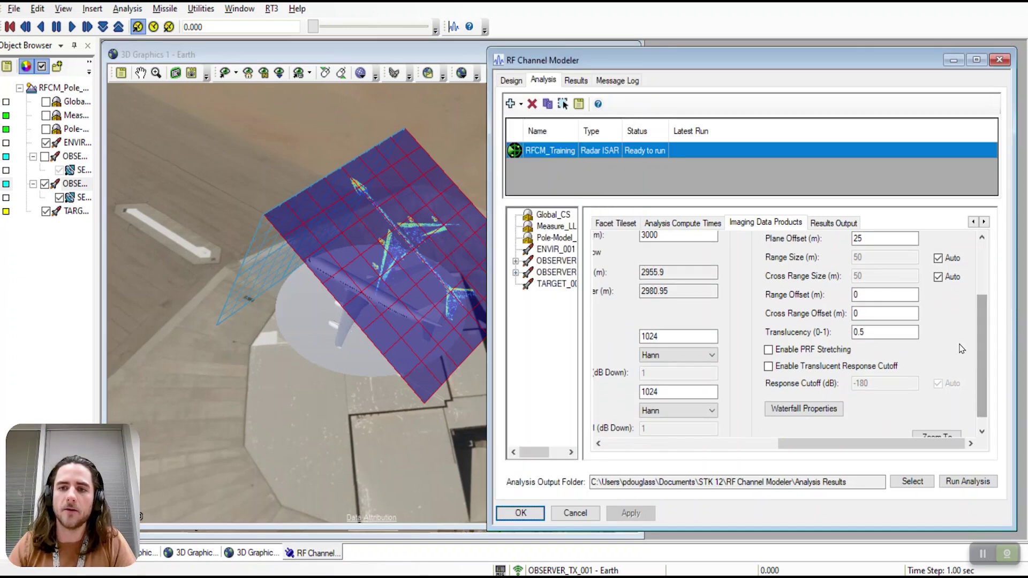
{"action": "left_click", "coordinate": [810, 351]}
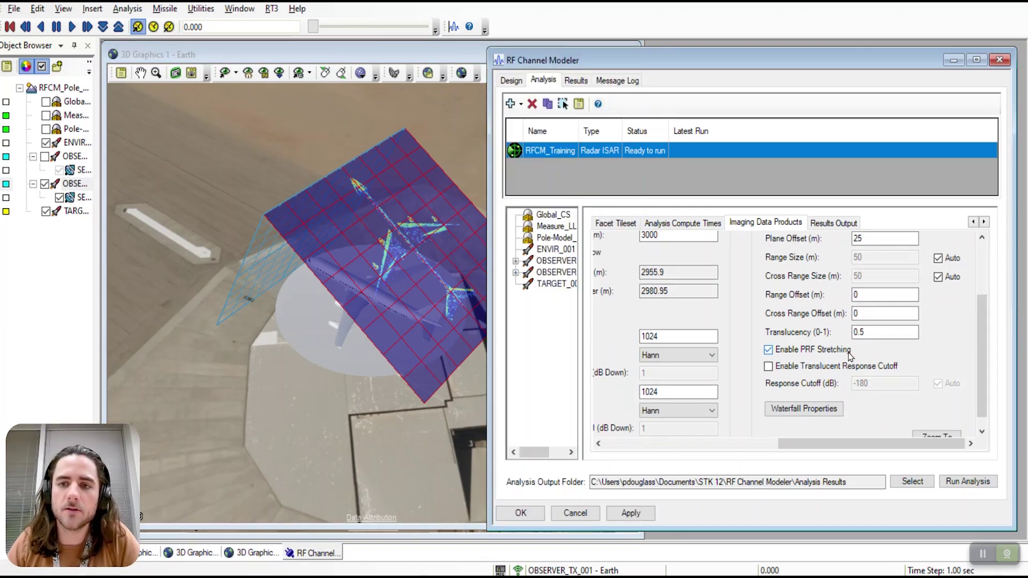
{"action": "left_click", "coordinate": [816, 370]}
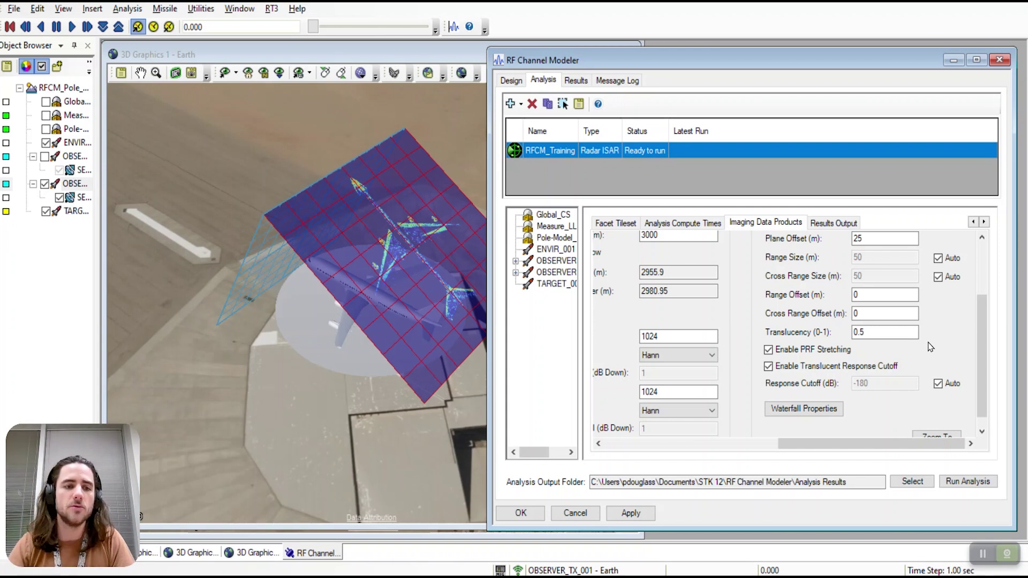
- Confirm the waterfall contrast's explicit values of -160 dB maximum and -200 dB minimum, and apply the imaging graphics changes
{"action": "left_click", "coordinate": [807, 413]}
{"action": "left_click_drag", "start_coordinate": [538, 321], "coordinate": [445, 317]}
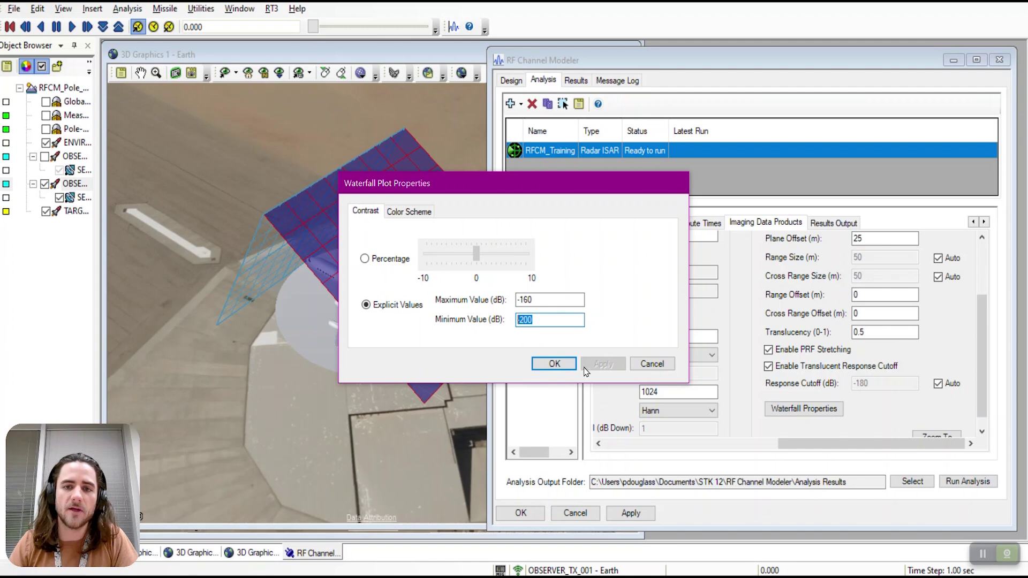
{"action": "left_click", "coordinate": [566, 368]}
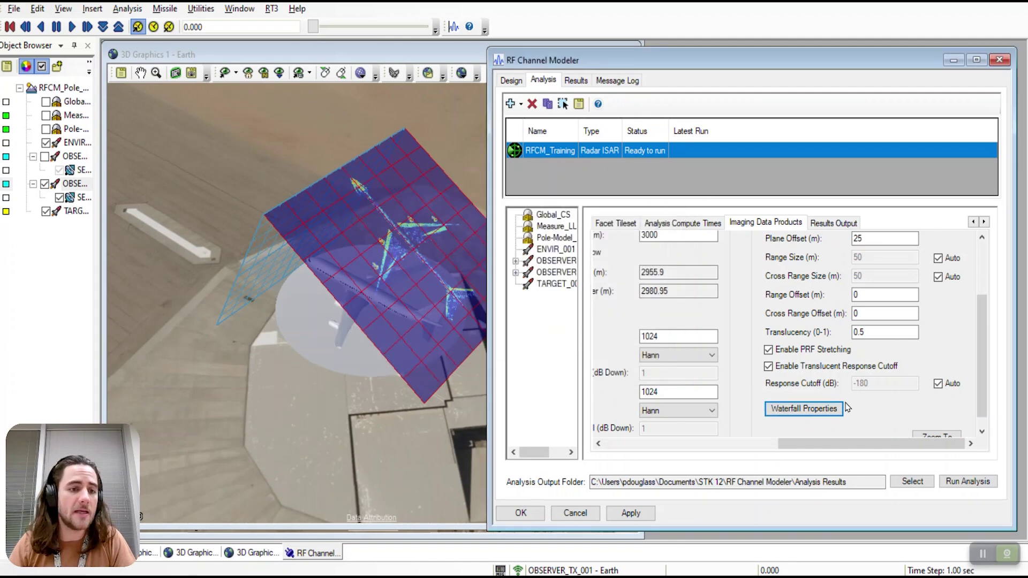
{"action": "left_click", "coordinate": [634, 513]}
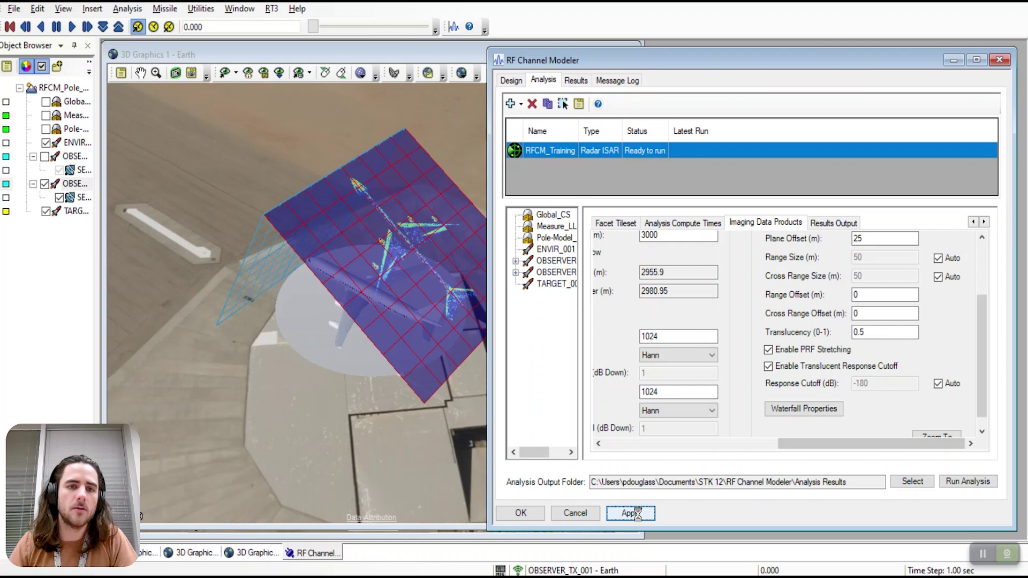
- Inspect how the translucent radar image overlays the aircraft model from above and from tilted angles
{"action": "left_click_drag", "start_coordinate": [399, 310], "coordinate": [359, 334]}
{"action": "scroll", "coordinate": [373, 295], "scroll_direction": "up", "scroll_amount": 3}
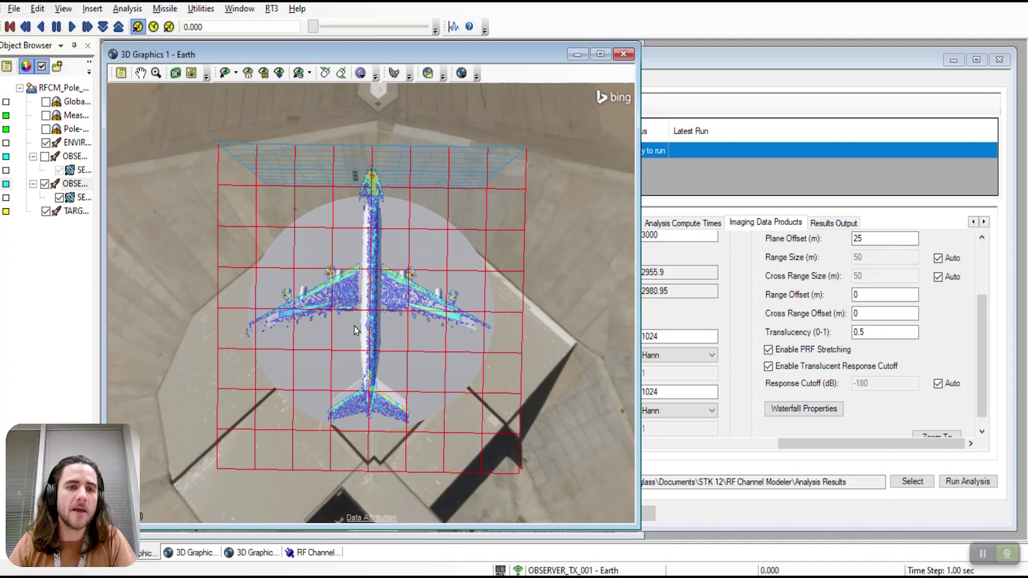
{"action": "left_click_drag", "start_coordinate": [355, 326], "coordinate": [360, 301]}
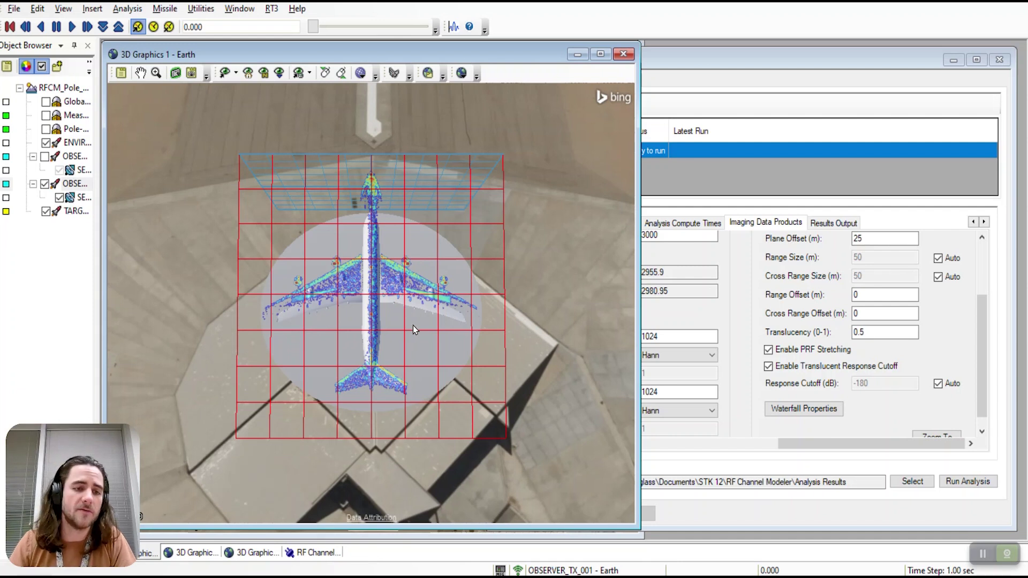
{"action": "left_click_drag", "start_coordinate": [413, 325], "coordinate": [438, 324]}
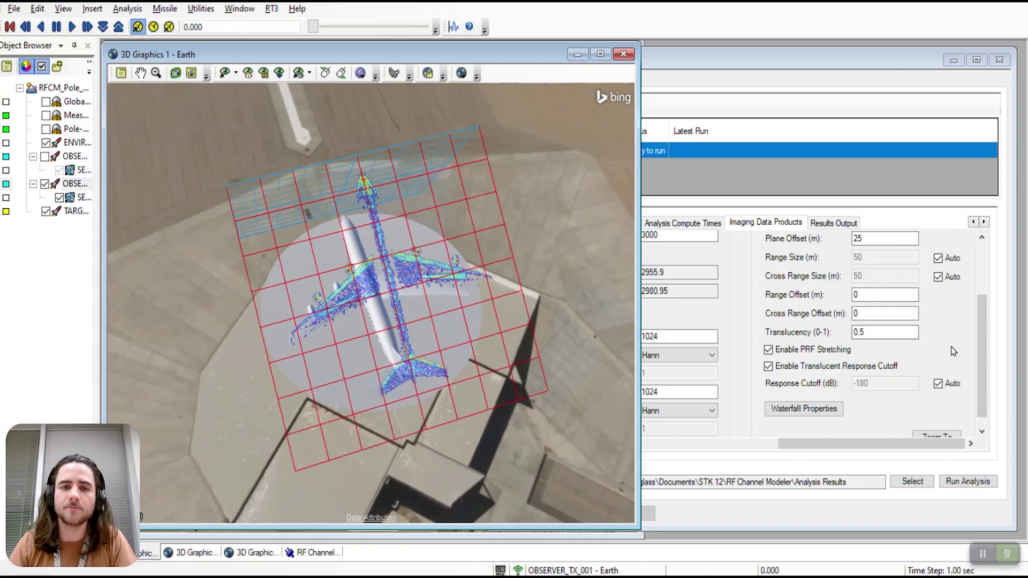
{"action": "mouse_move", "coordinate": [399, 224]}
{"action": "left_mouse_down"}
{"action": "mouse_move", "coordinate": [384, 230]}
{"action": "mouse_move", "coordinate": [383, 221]}
{"action": "left_mouse_up"}
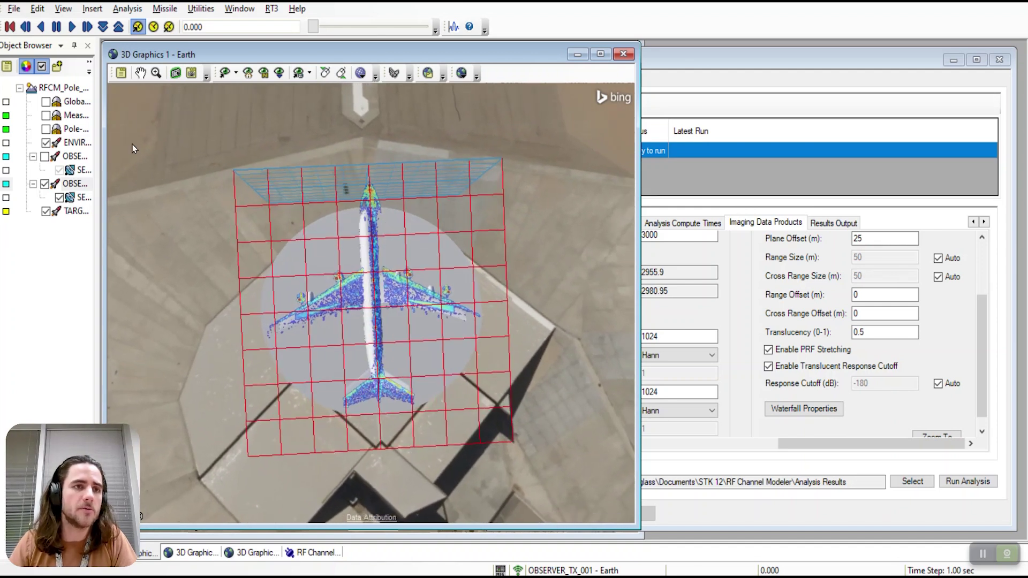
- Animate the scenario to watch the radar image change over the aircraft, pause it, and reset it to the start time
{"action": "left_click", "coordinate": [73, 29]}
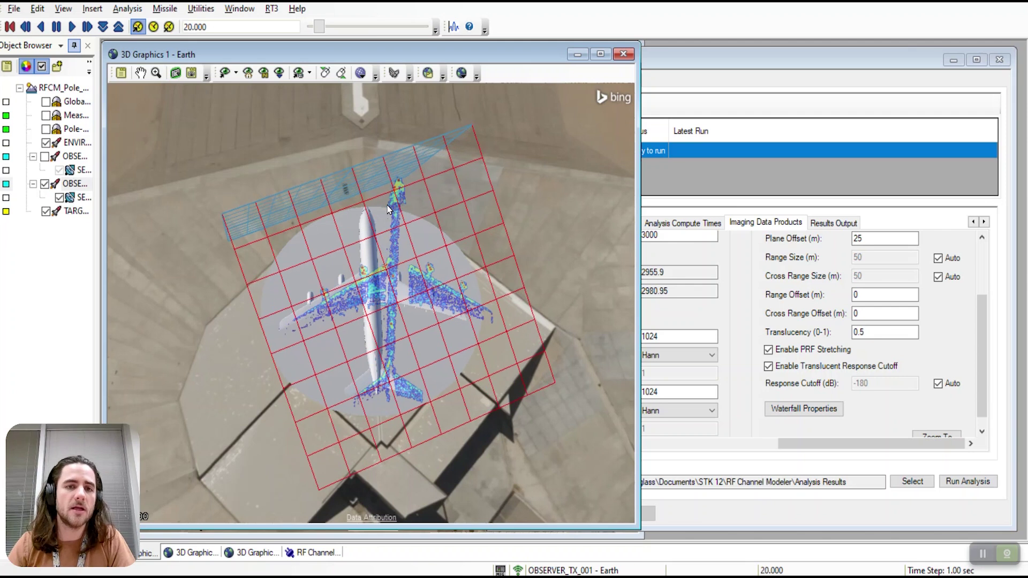
{"action": "left_click", "coordinate": [56, 27]}
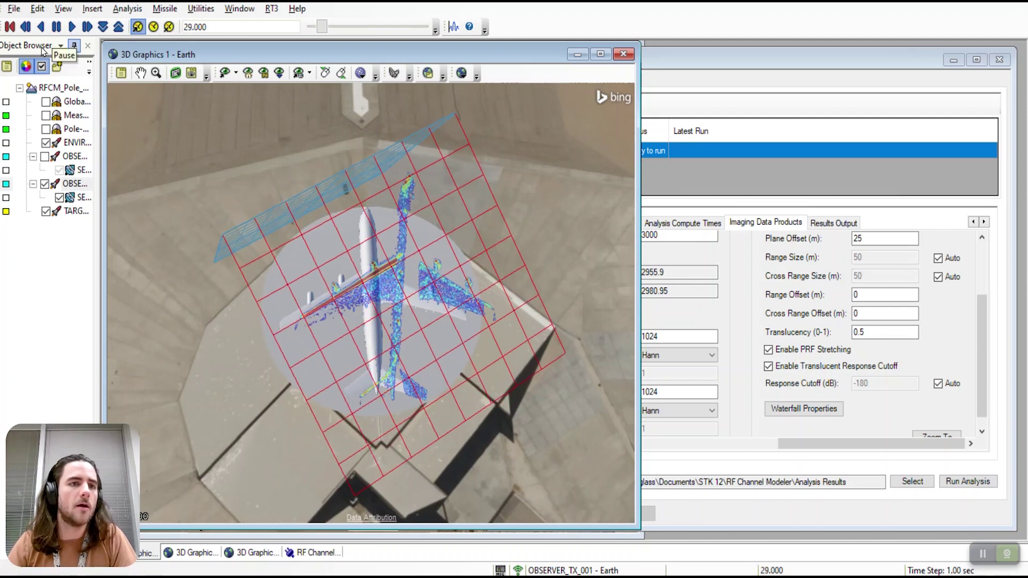
{"action": "left_click", "coordinate": [10, 28]}
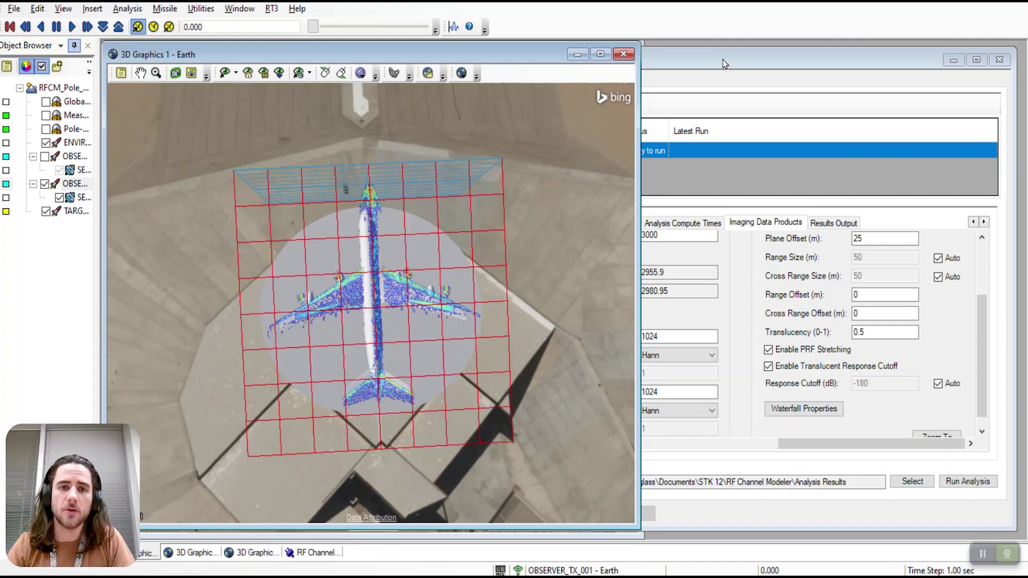
- Review the frame rate and bit rate options for exporting the range-Doppler results plot as a movie, and close the export settings
{"action": "left_click_drag", "start_coordinate": [722, 59], "coordinate": [694, 53]}
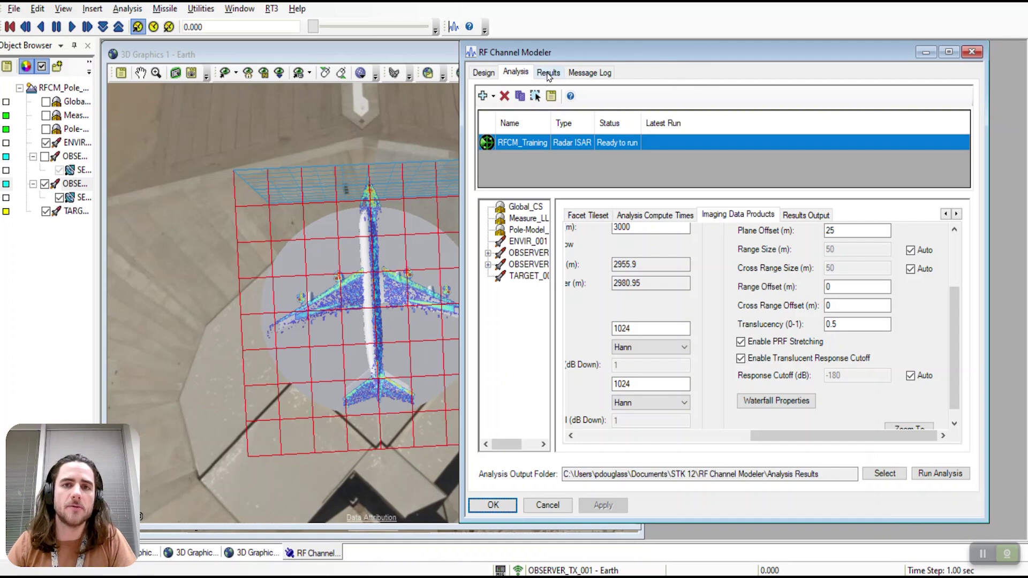
{"action": "left_click", "coordinate": [549, 75]}
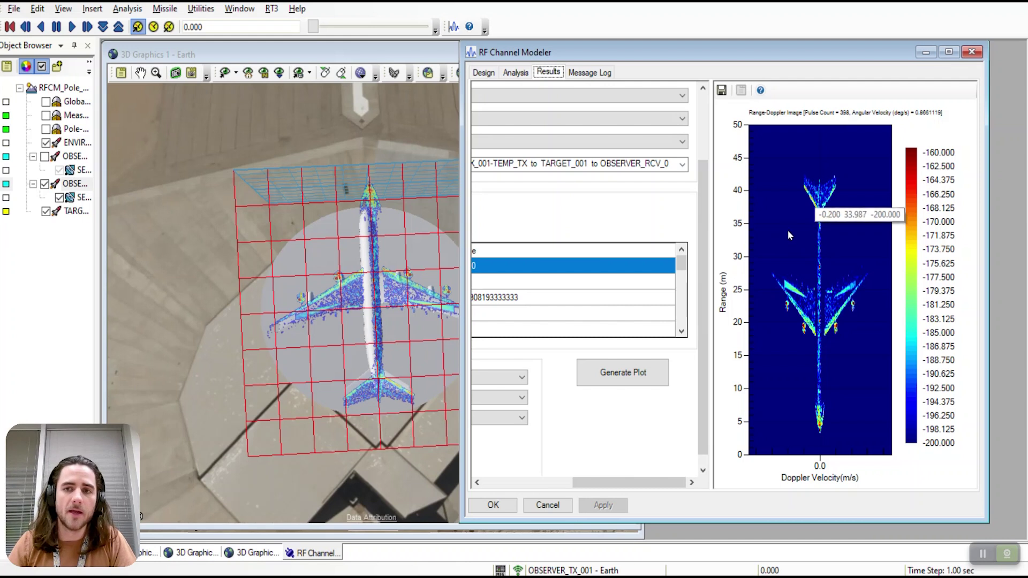
{"action": "right_click", "coordinate": [796, 213]}
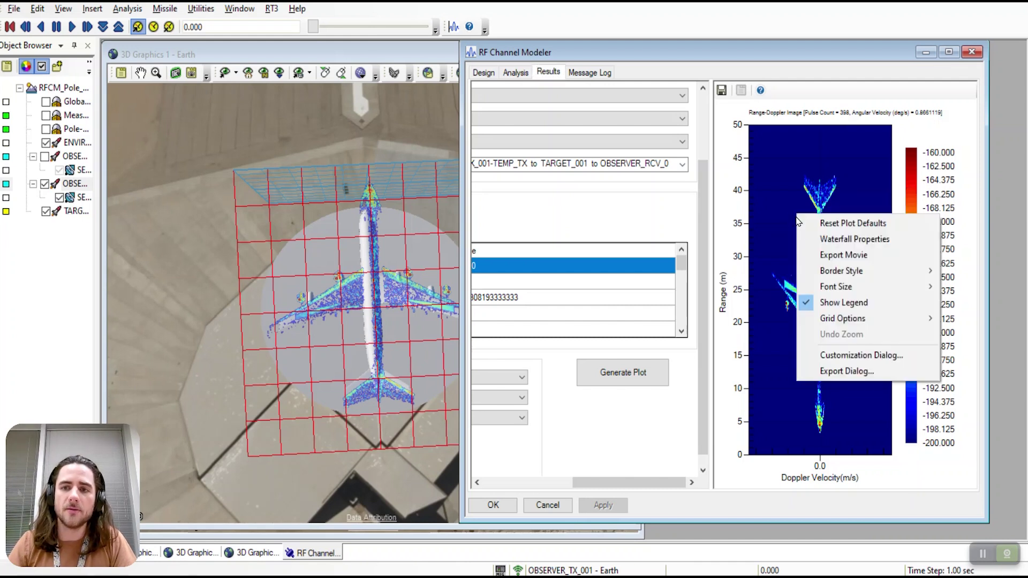
{"action": "left_click", "coordinate": [844, 256]}
{"action": "left_click", "coordinate": [563, 244]}
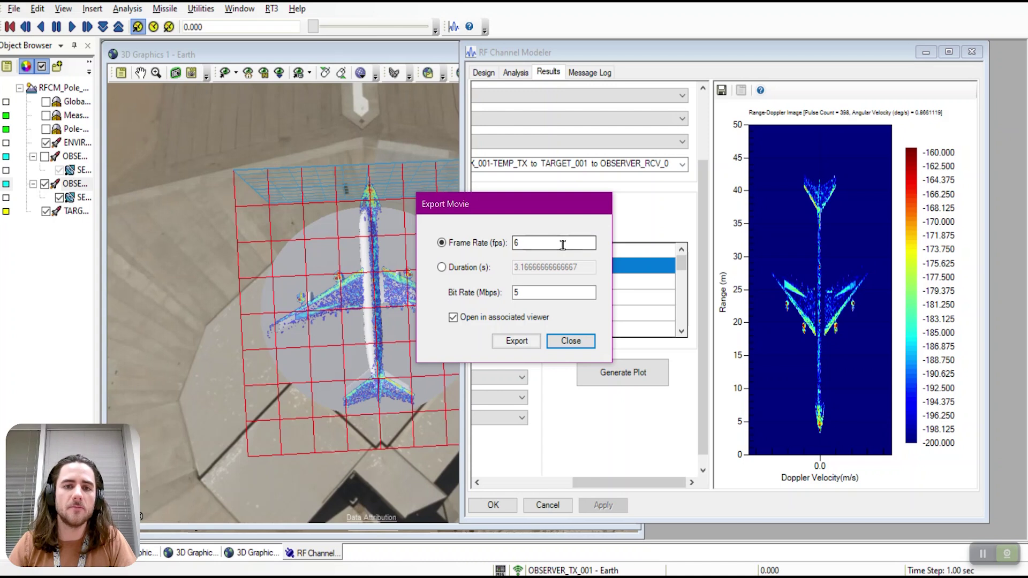
{"action": "left_click", "coordinate": [551, 292]}
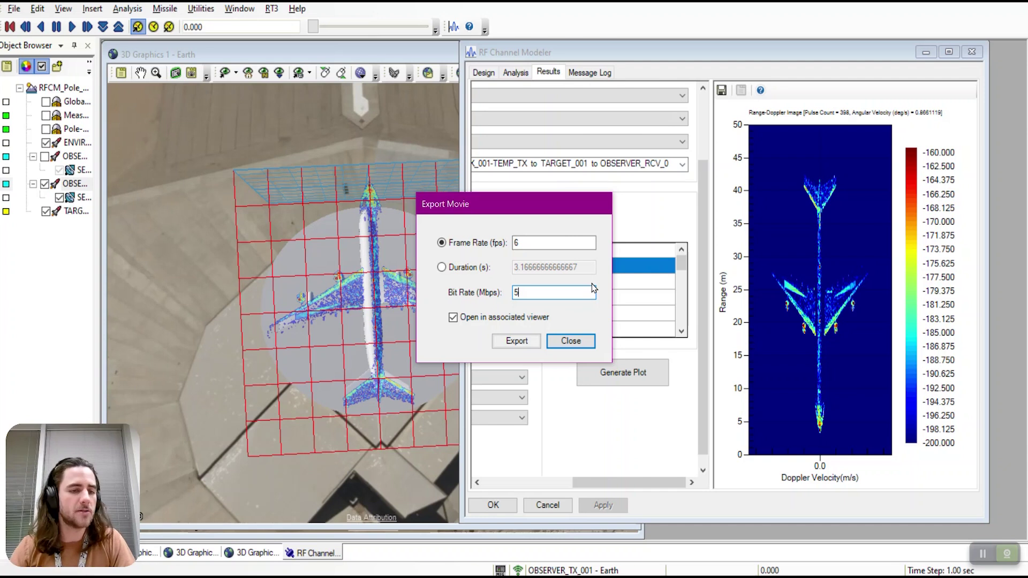
{"action": "left_click", "coordinate": [571, 341]}
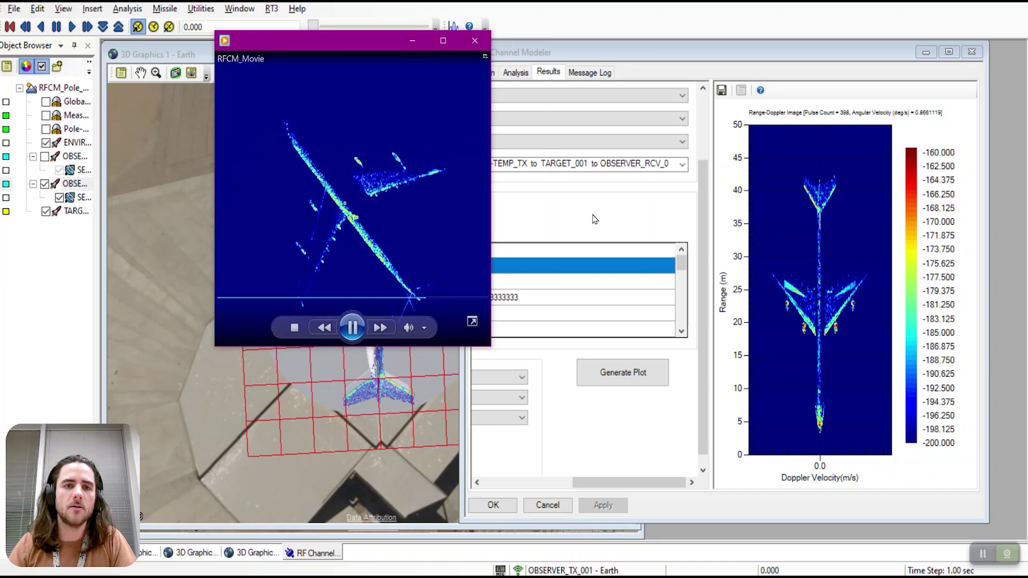
- View the RFCM_Movie playback beside the range-Doppler plot, and return to the 3D Graphics view of the aircraft
{"action": "left_click_drag", "start_coordinate": [332, 49], "coordinate": [624, 58]}
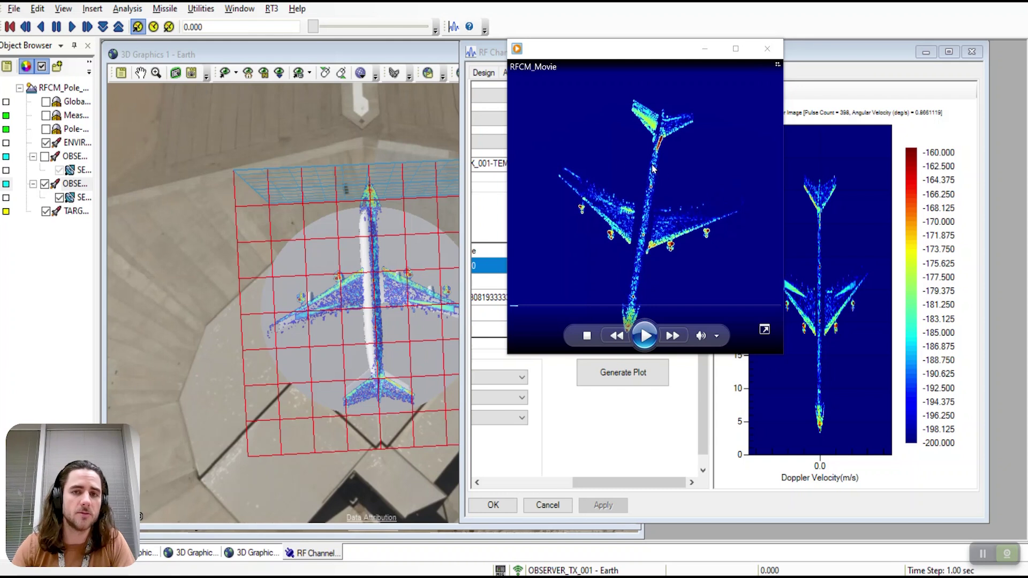
{"action": "left_click", "coordinate": [450, 157]}
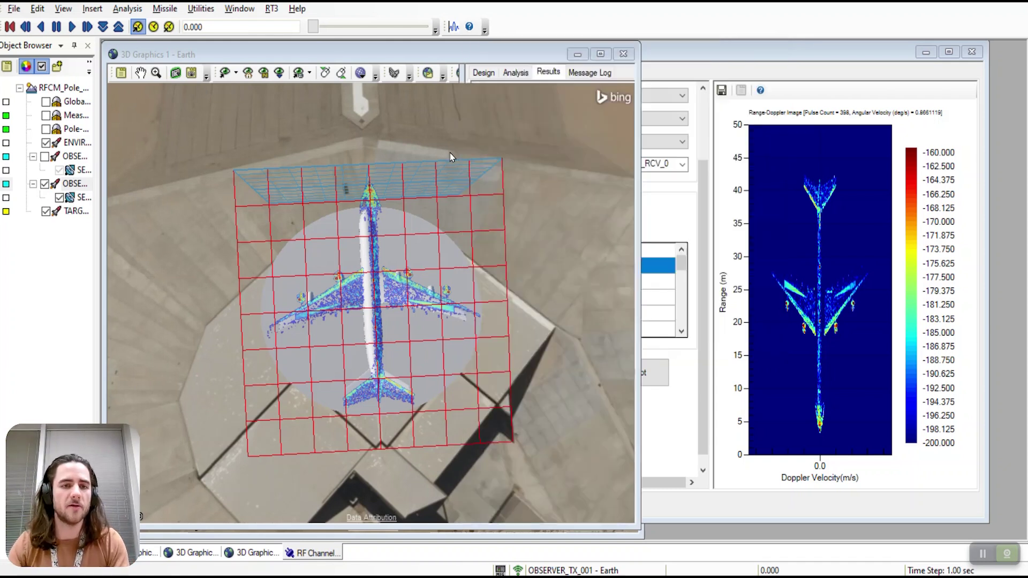